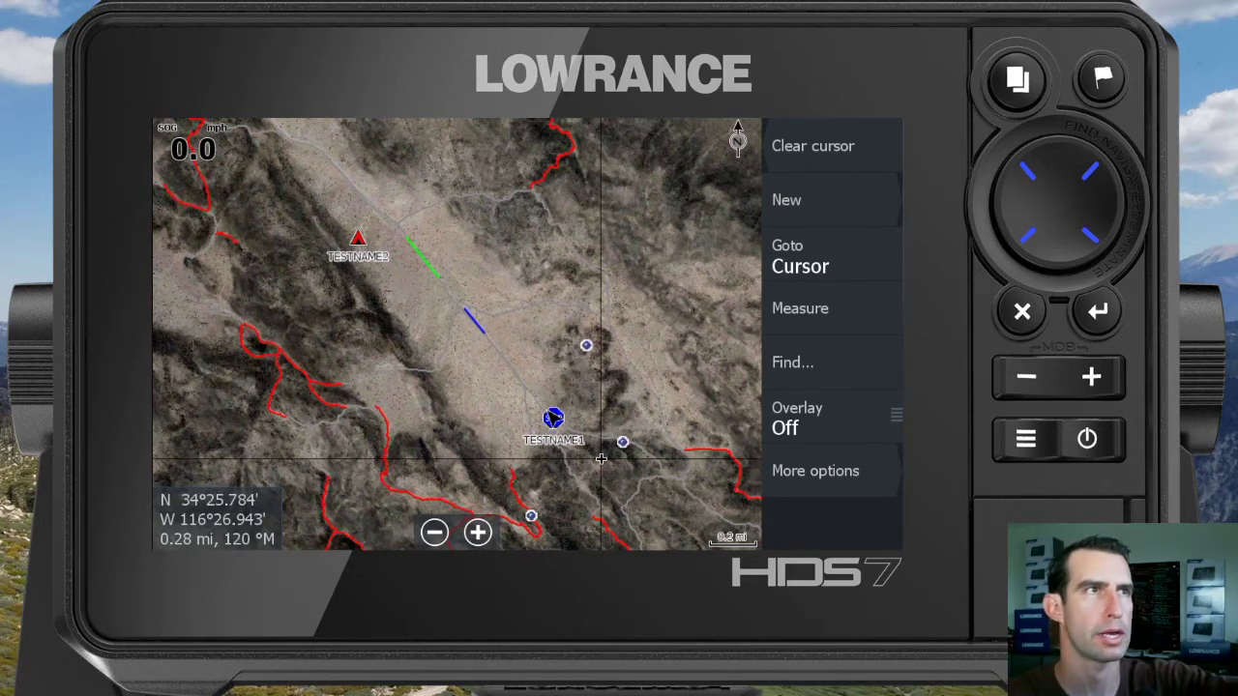
Step: Delete all waypoints, routes, trails and trips stored on the unit through the storage details
{"action": "left_click", "coordinate": [1017, 79]}
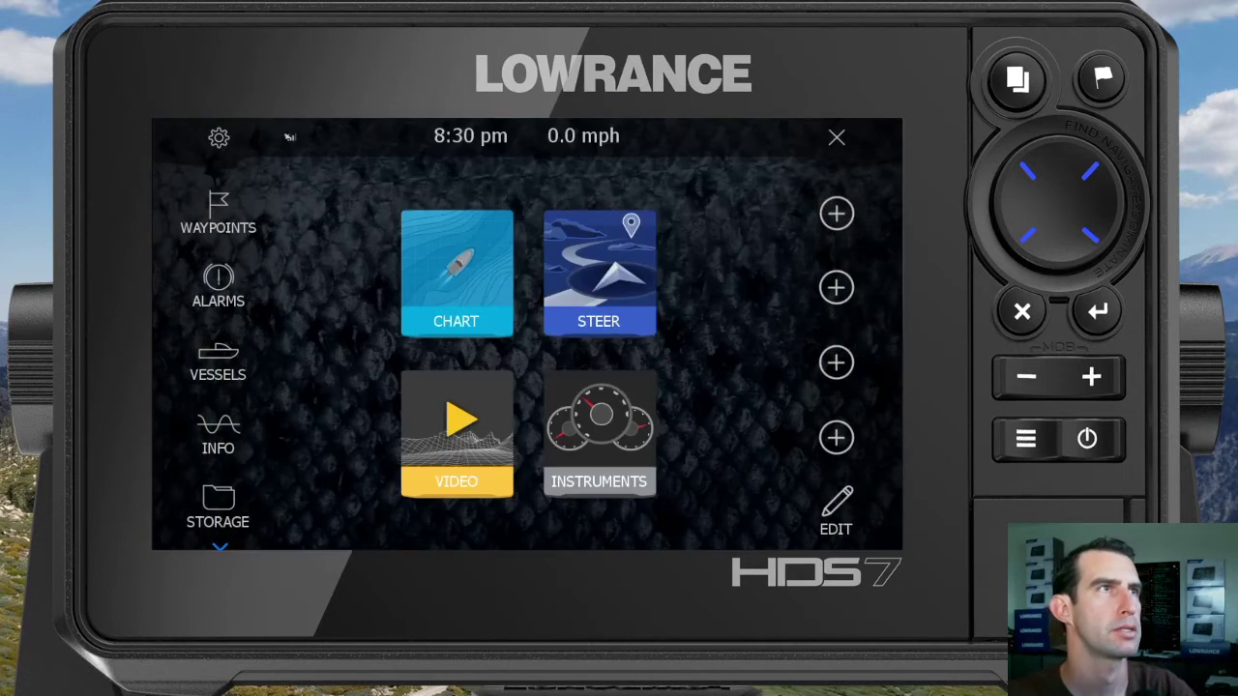
{"action": "left_click", "coordinate": [217, 506]}
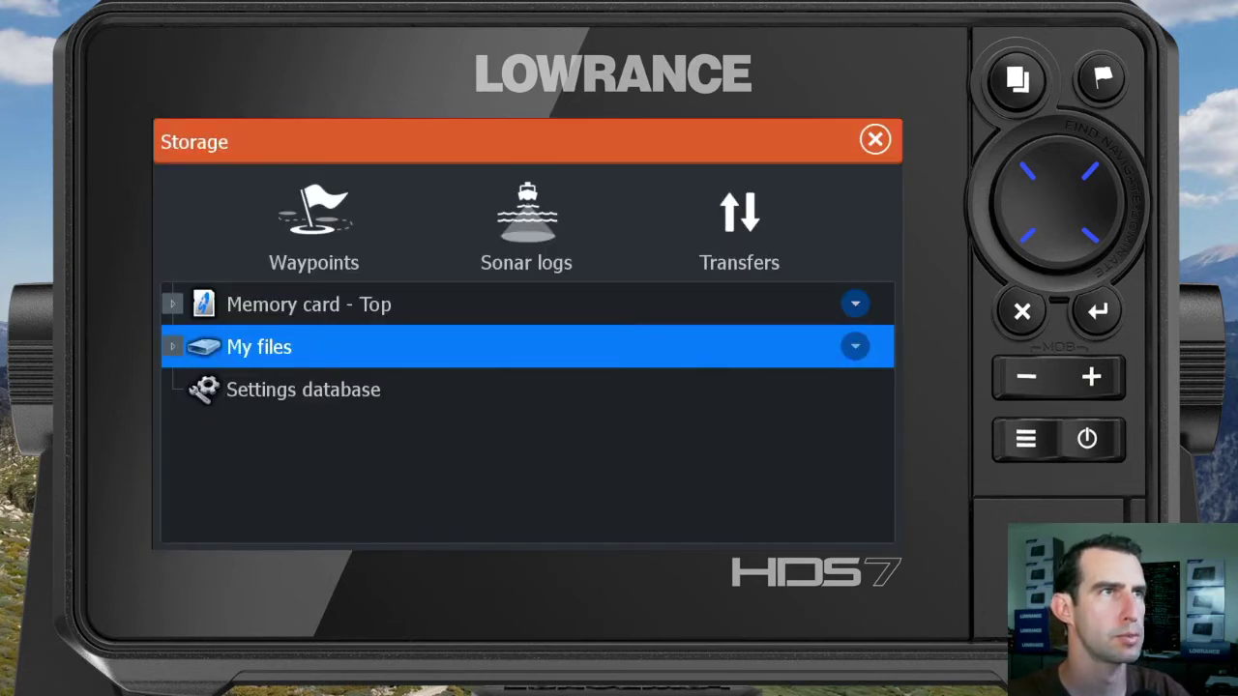
{"action": "left_click", "coordinate": [314, 227]}
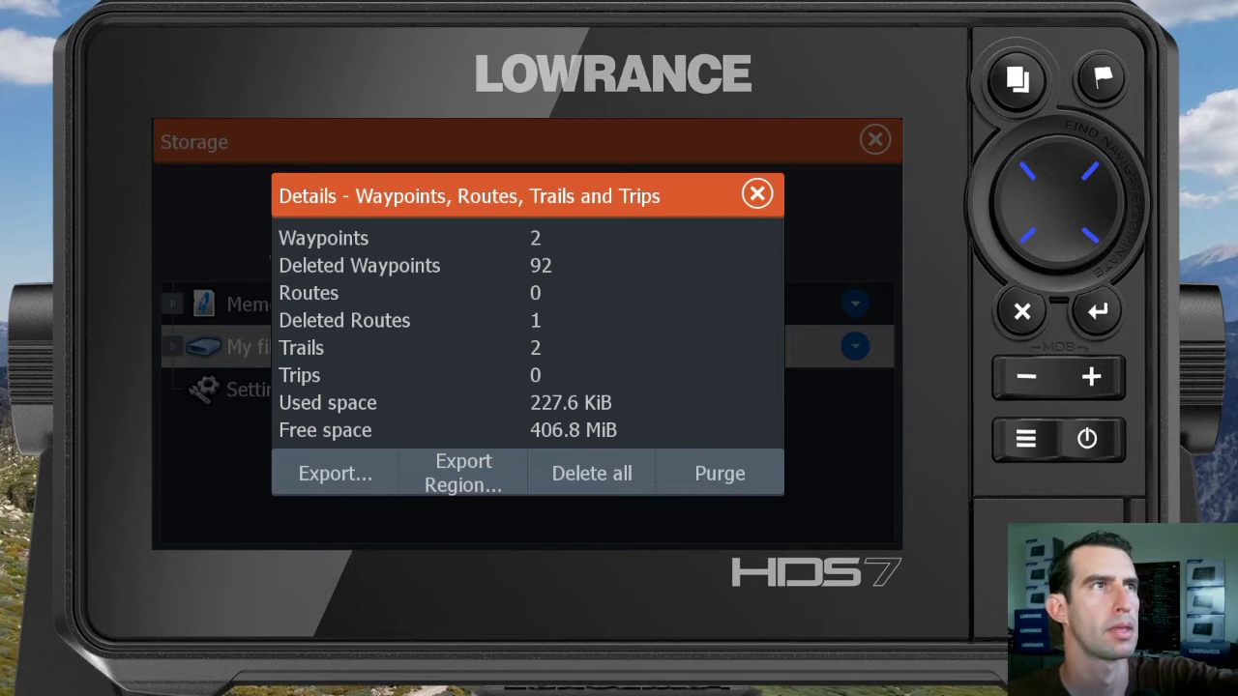
{"action": "left_click", "coordinate": [591, 473]}
{"action": "left_click", "coordinate": [348, 420]}
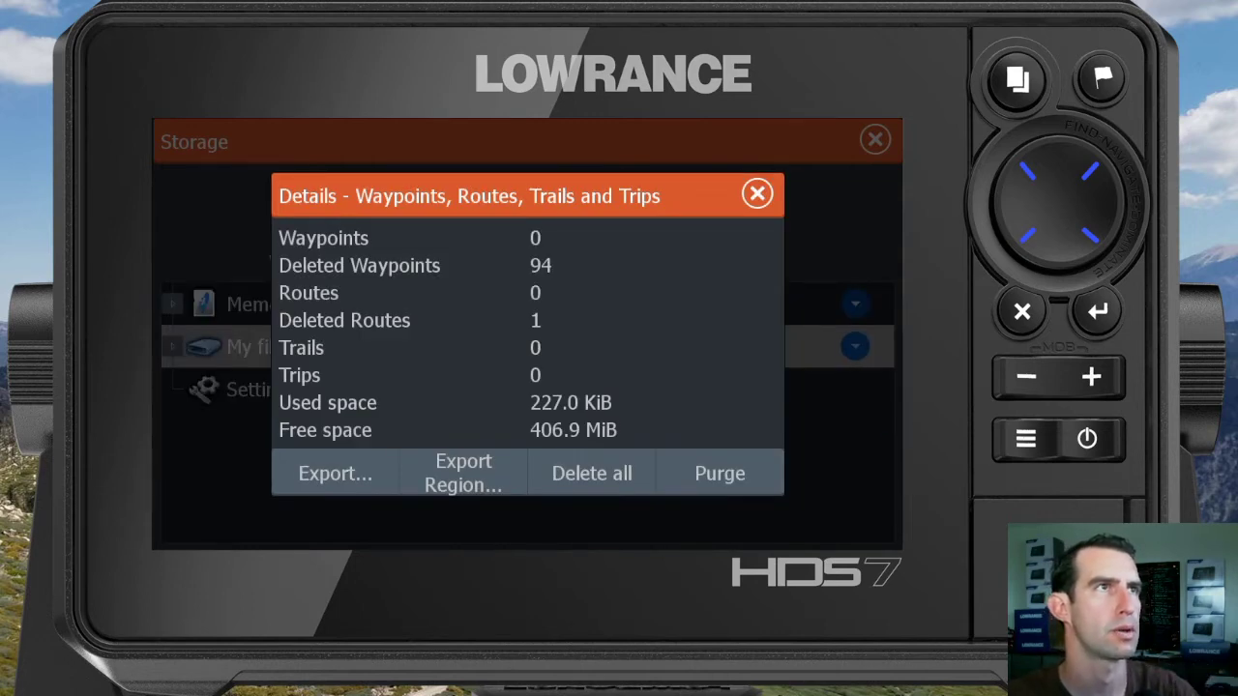
{"action": "key", "text": "Escape"}
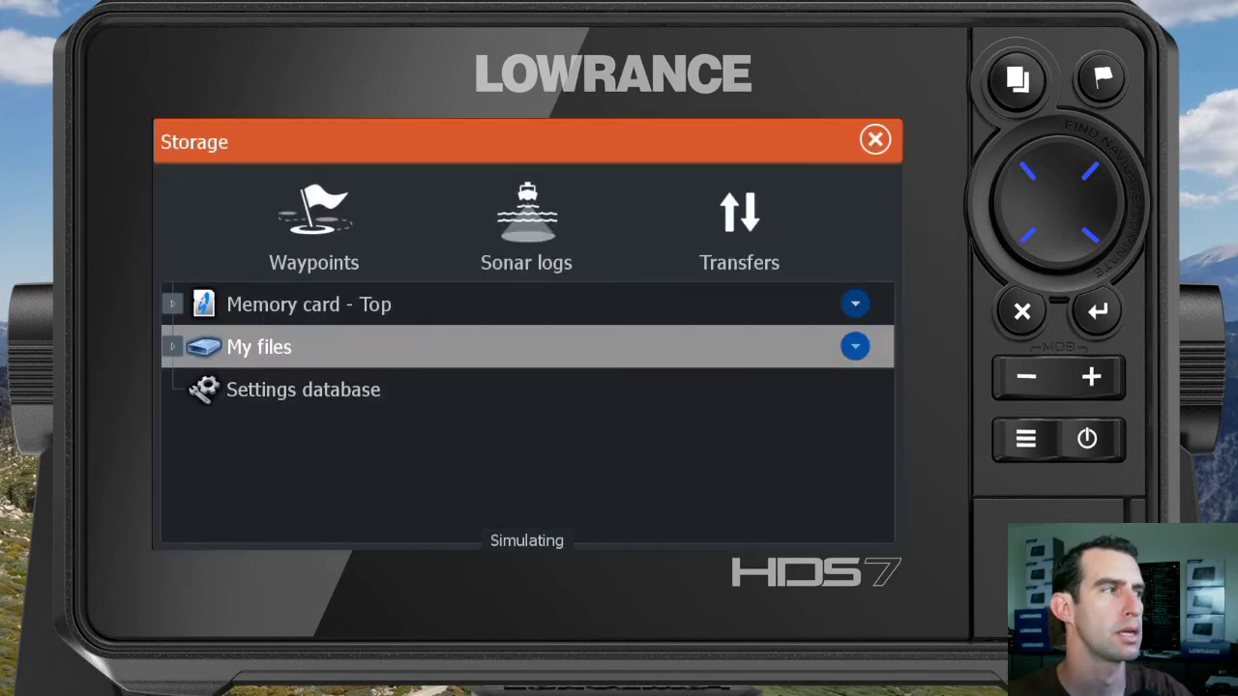
{"action": "key", "text": "Escape"}
Step: Review the lists of saved waypoints, routes and trails
{"action": "key", "text": "Home"}
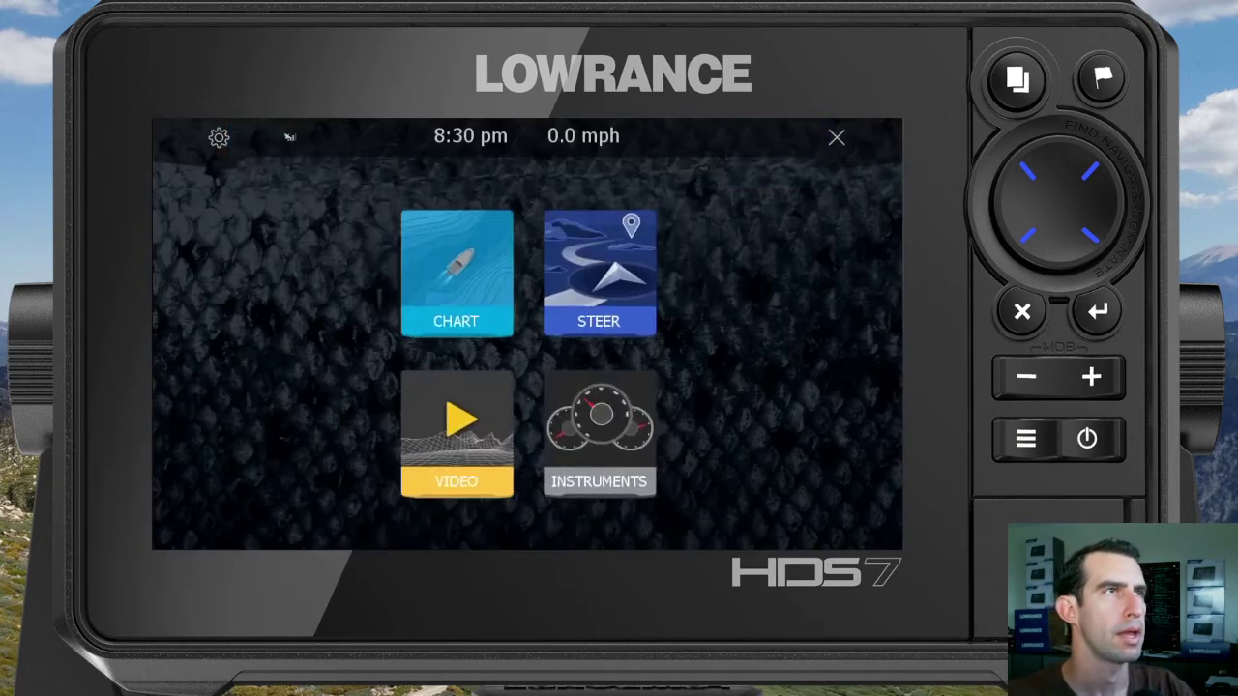
{"action": "left_click", "coordinate": [217, 212]}
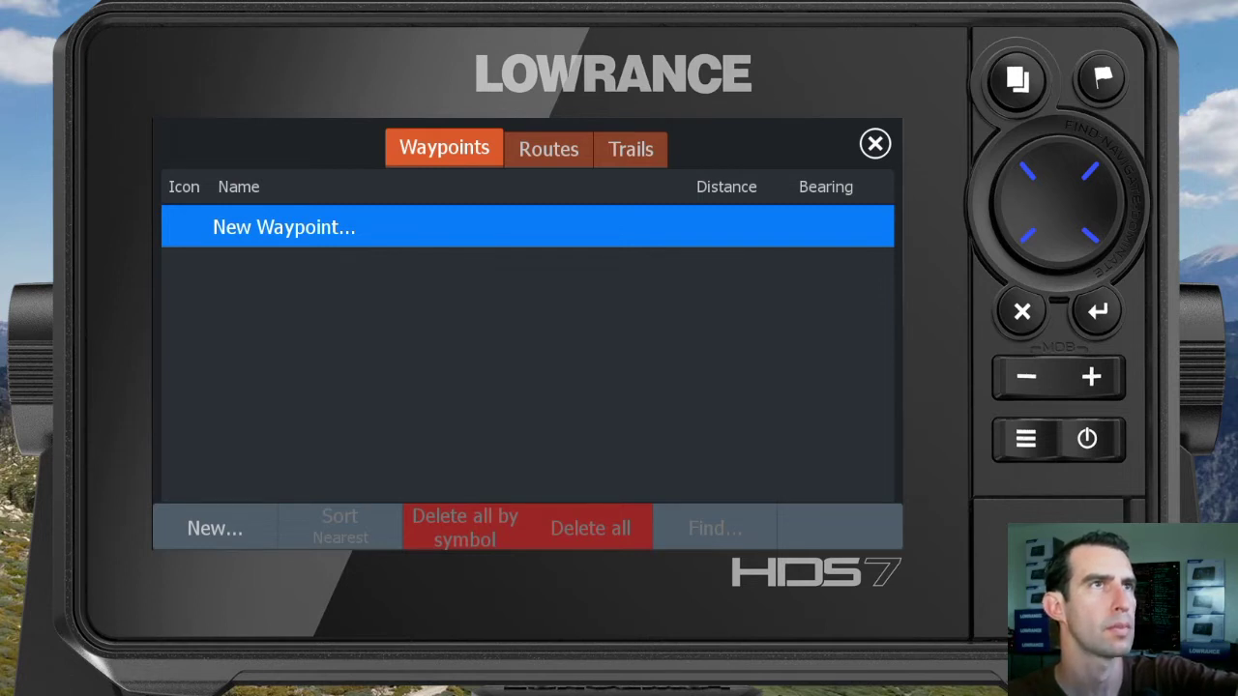
{"action": "left_click", "coordinate": [630, 148]}
{"action": "left_click", "coordinate": [548, 148]}
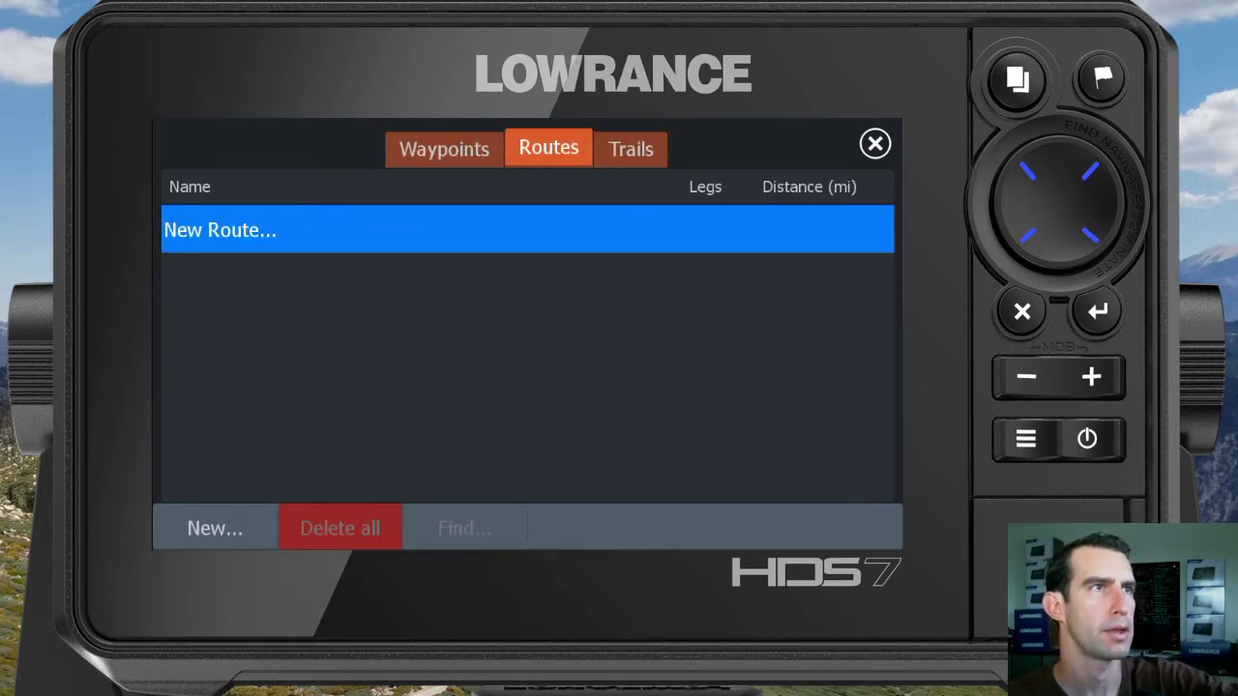
{"action": "left_click", "coordinate": [630, 149]}
{"action": "left_click", "coordinate": [444, 149]}
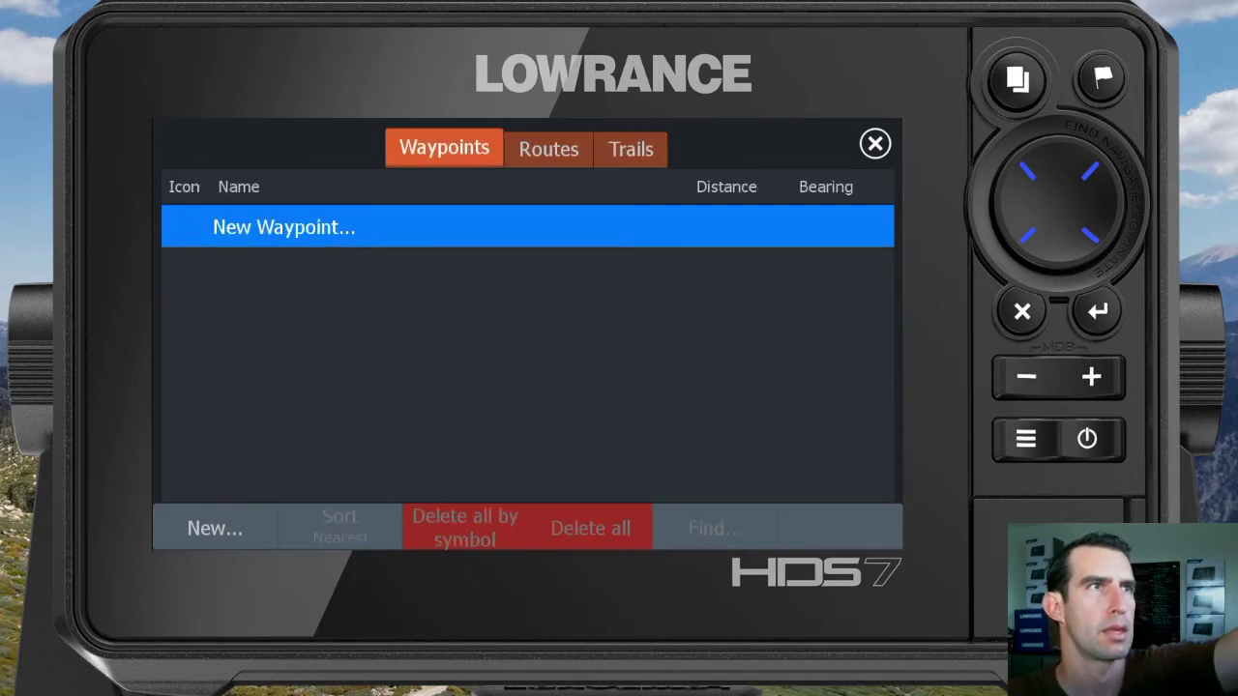
{"action": "left_click", "coordinate": [630, 148]}
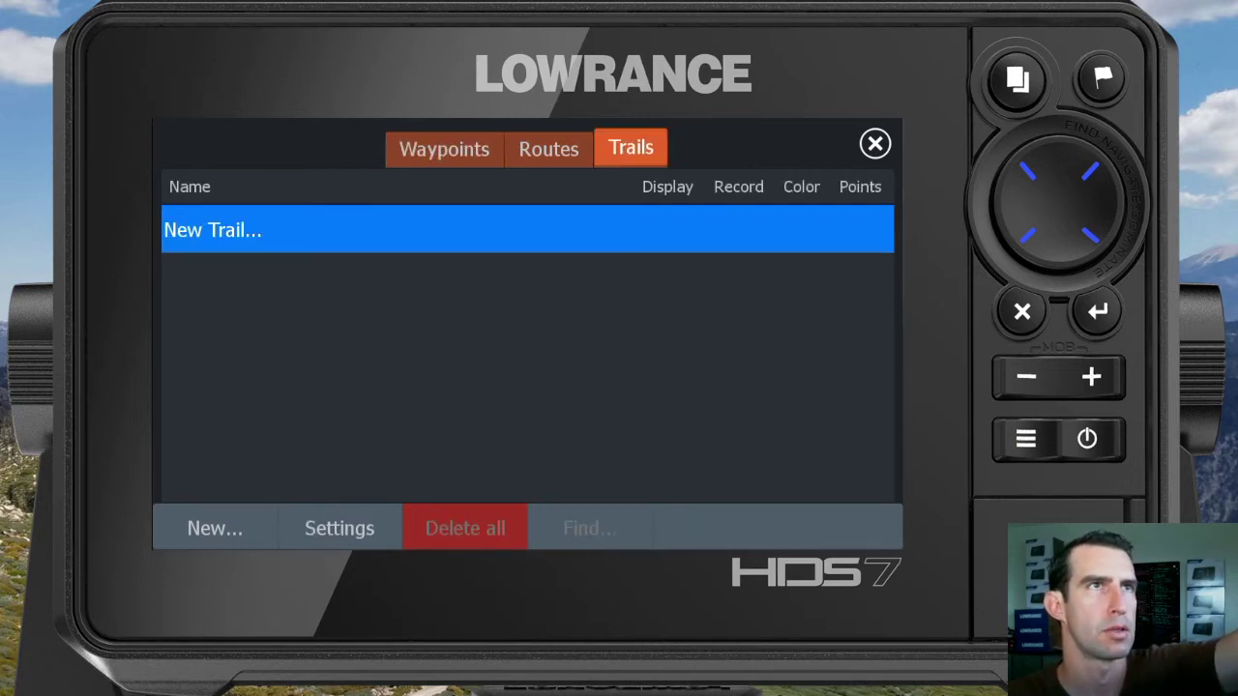
{"action": "left_click", "coordinate": [875, 143]}
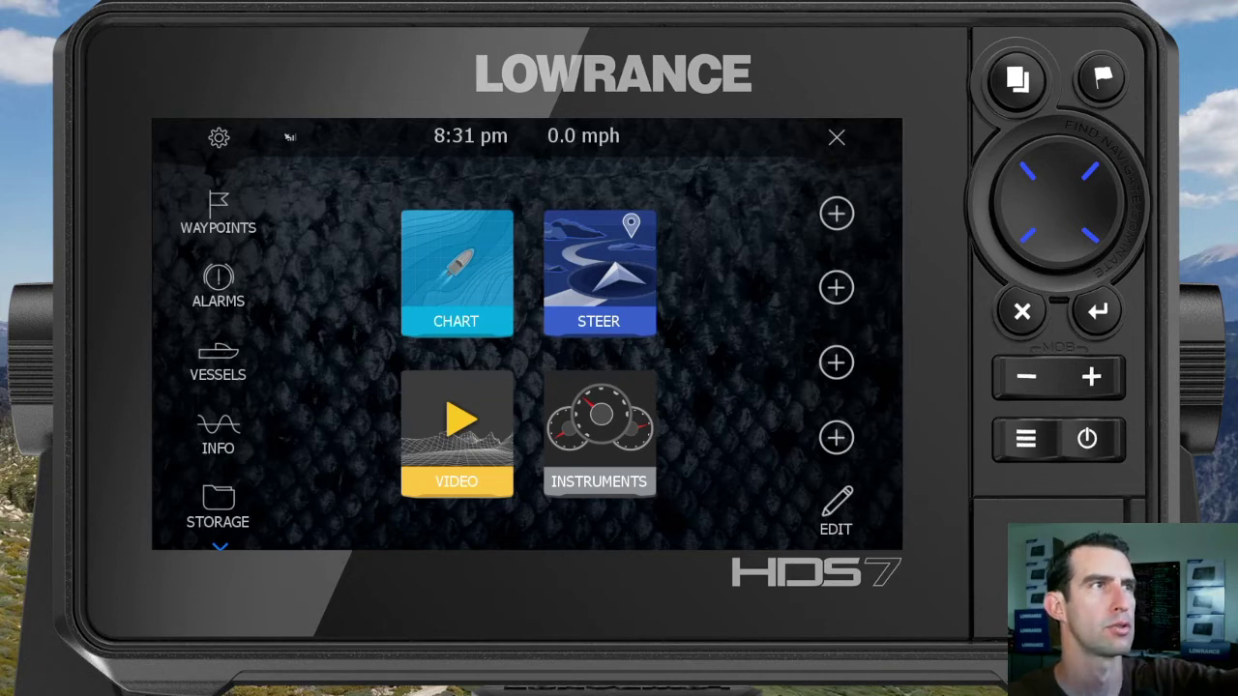
Step: Import the user data file VIDEOTEST.gpx from the top memory card
{"action": "left_click", "coordinate": [218, 506]}
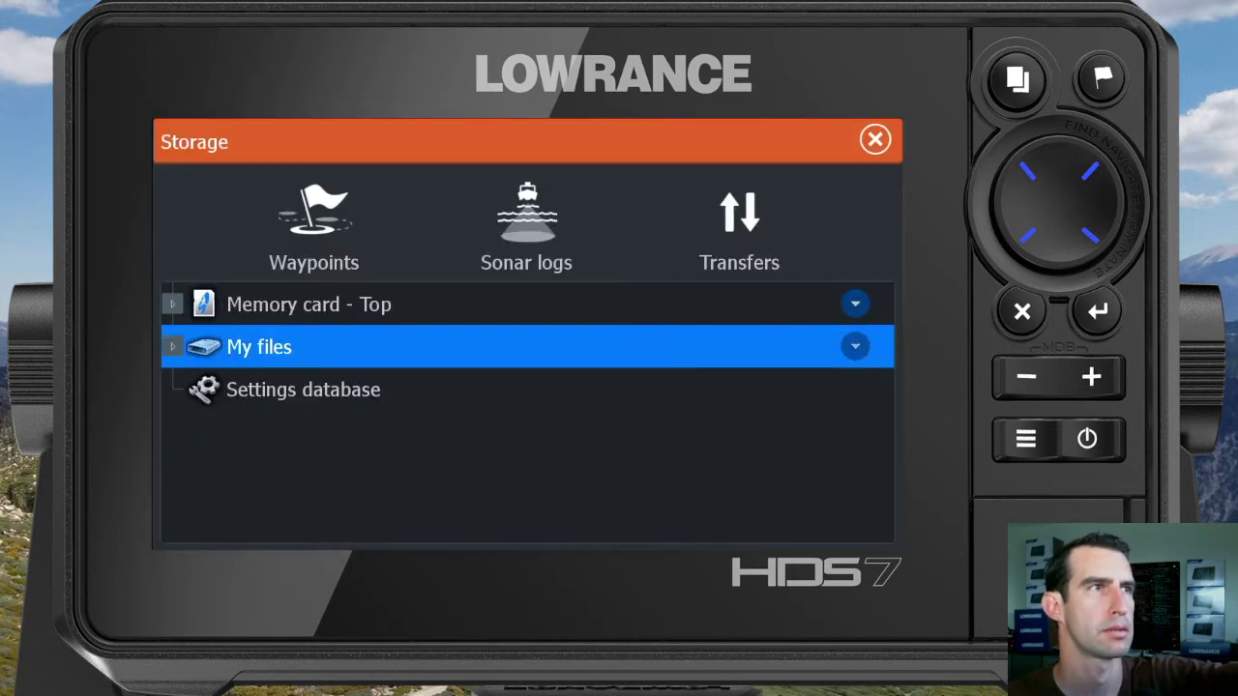
{"action": "left_click", "coordinate": [309, 304]}
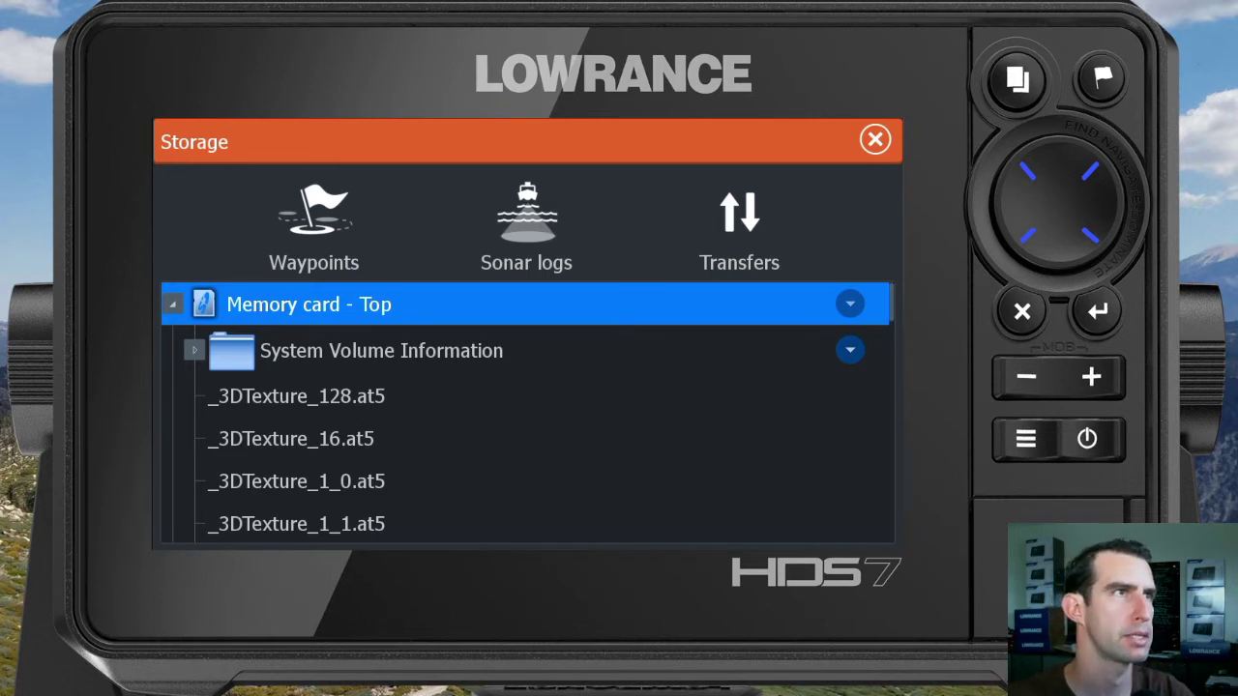
{"action": "scroll", "coordinate": [527, 412], "scroll_direction": "down", "scroll_amount": 3}
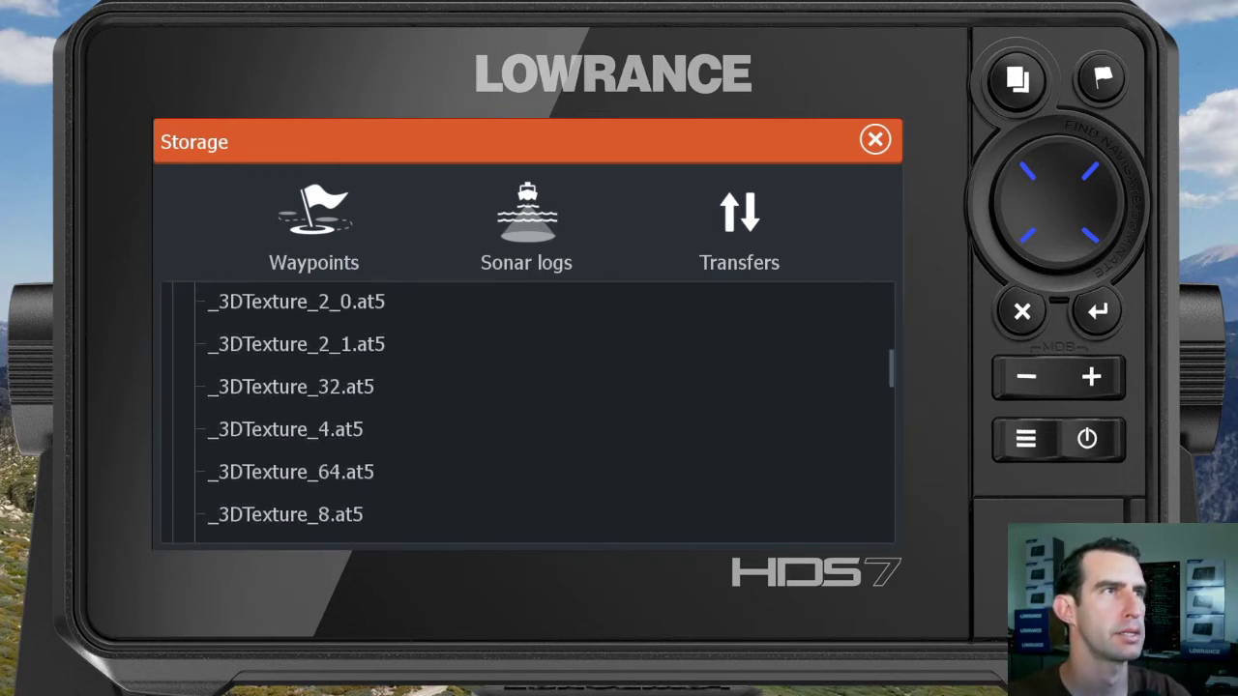
{"action": "scroll", "coordinate": [527, 411], "scroll_direction": "down", "scroll_amount": 4}
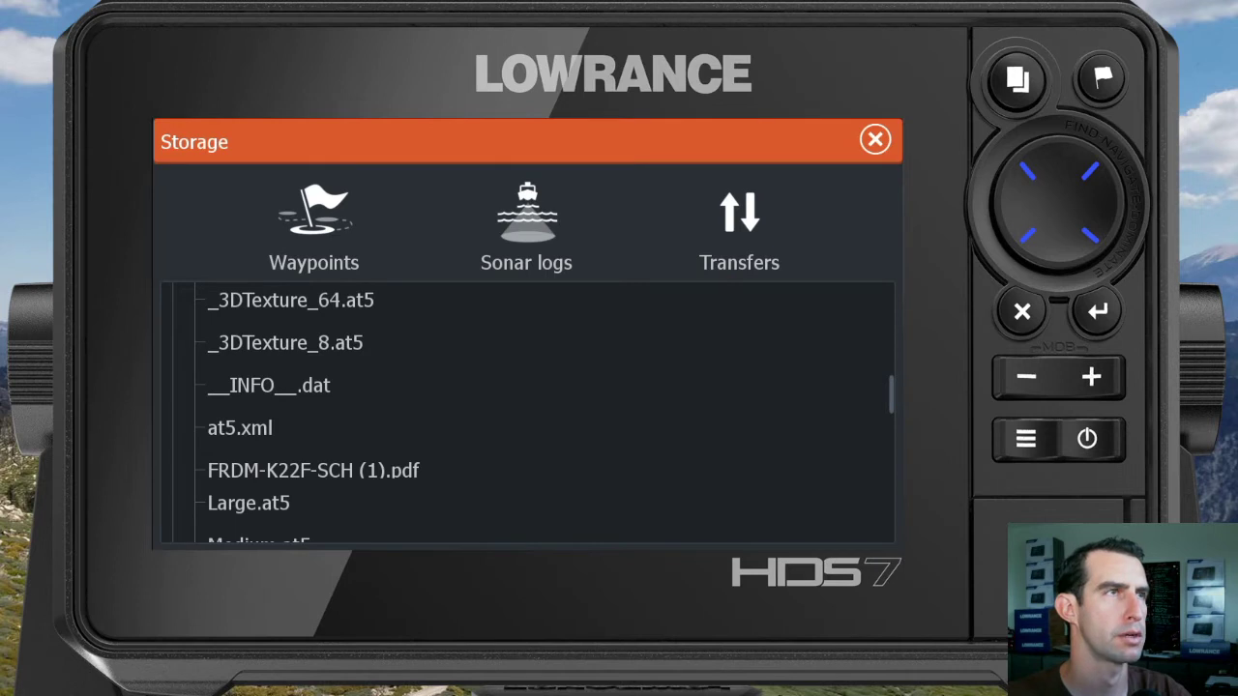
{"action": "scroll", "coordinate": [527, 412], "scroll_direction": "down", "scroll_amount": 6}
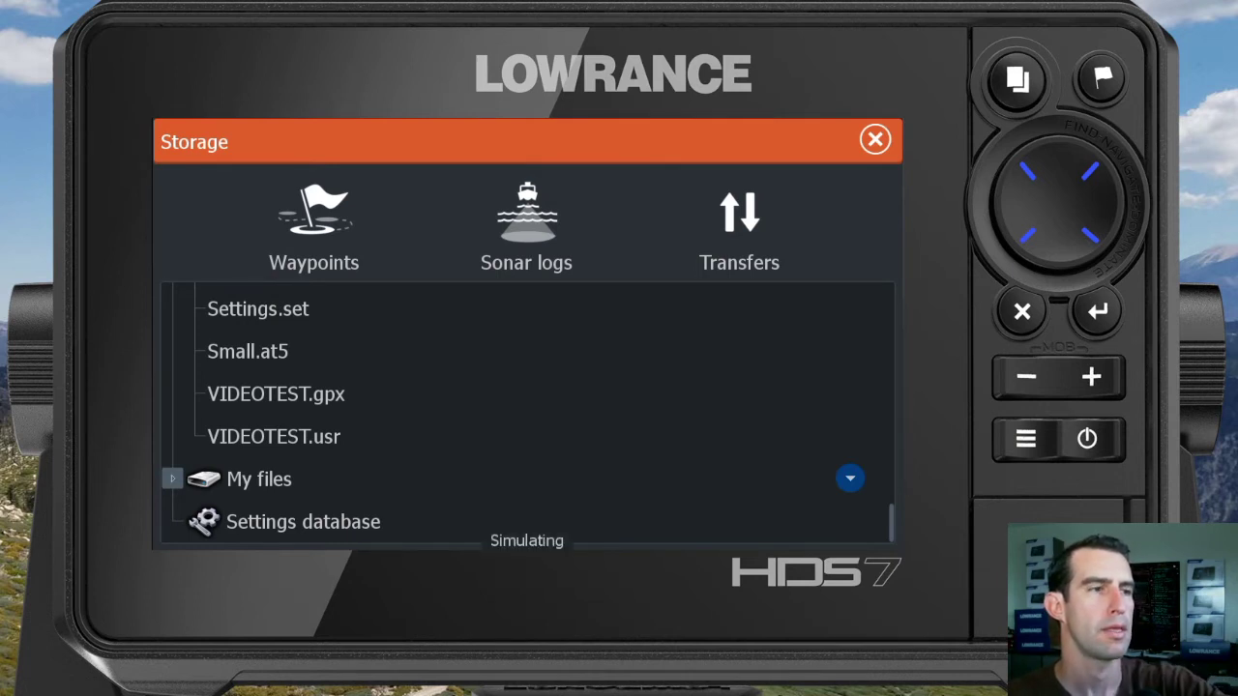
{"action": "left_click", "coordinate": [275, 394]}
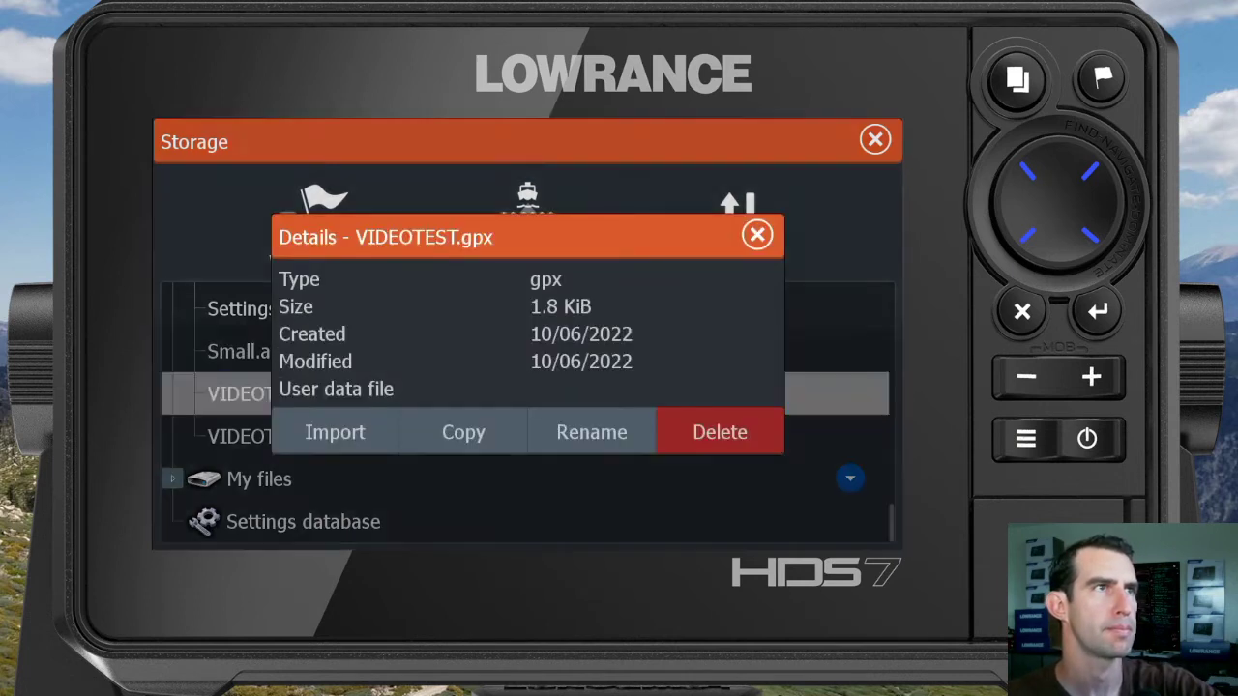
{"action": "left_click", "coordinate": [334, 432]}
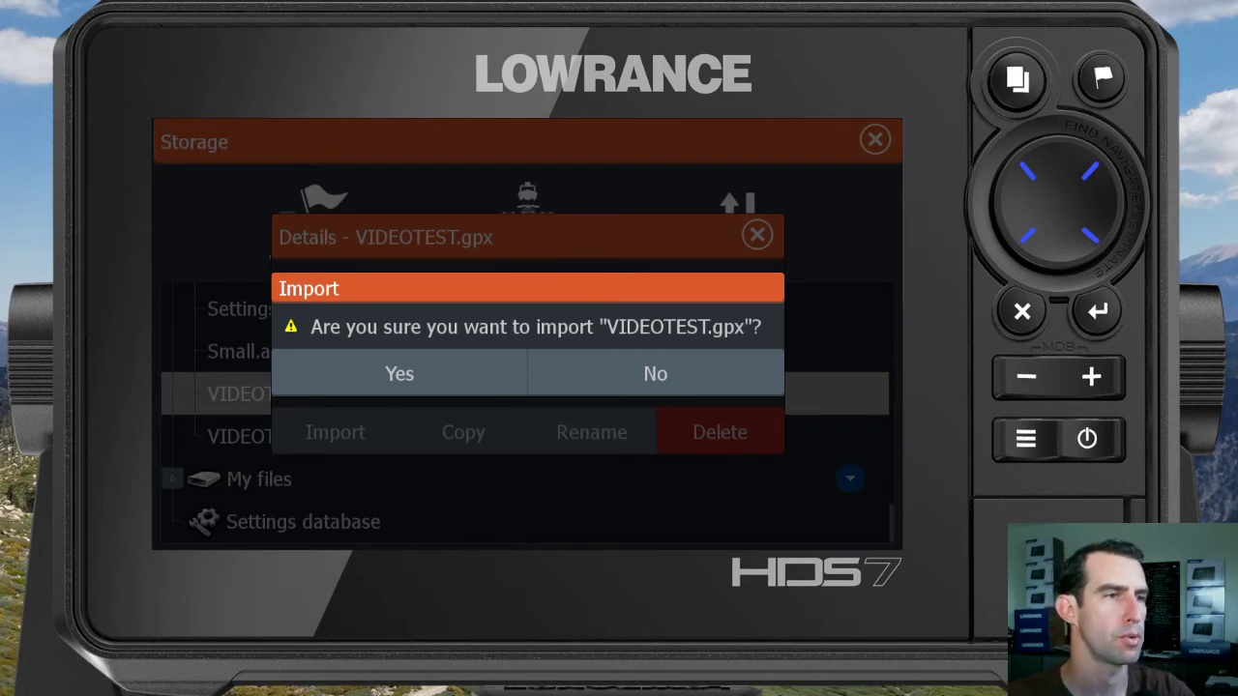
{"action": "left_click", "coordinate": [399, 373]}
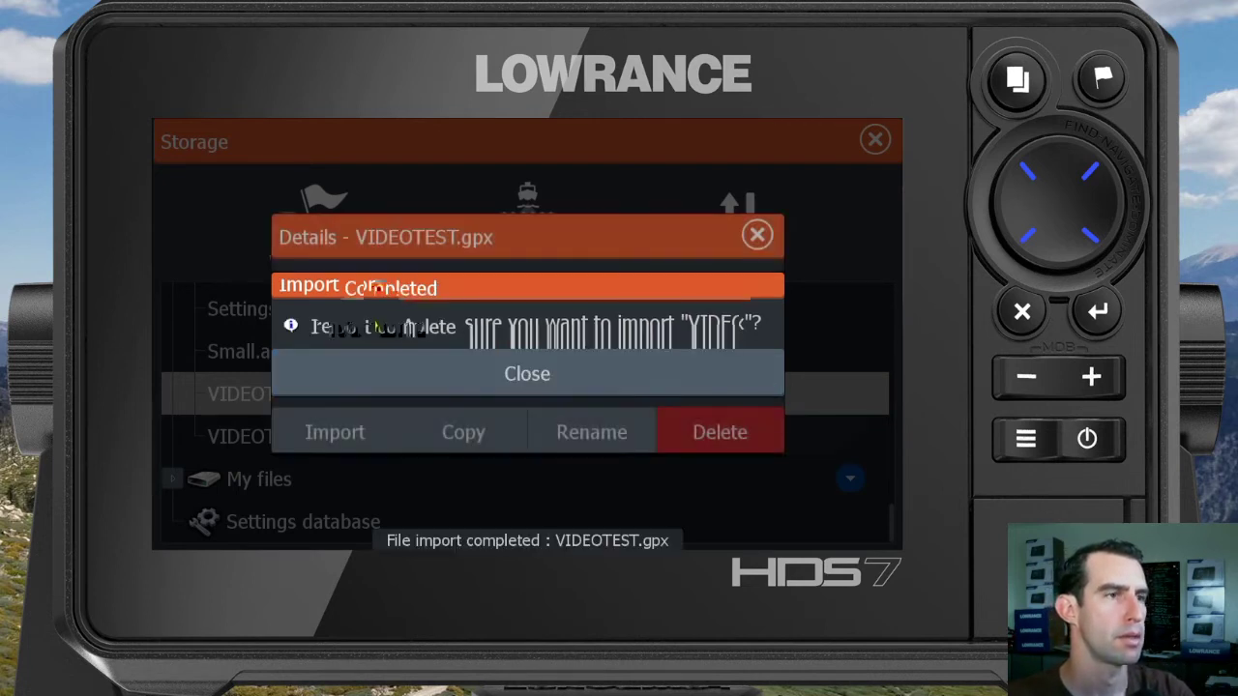
{"action": "left_click", "coordinate": [527, 374]}
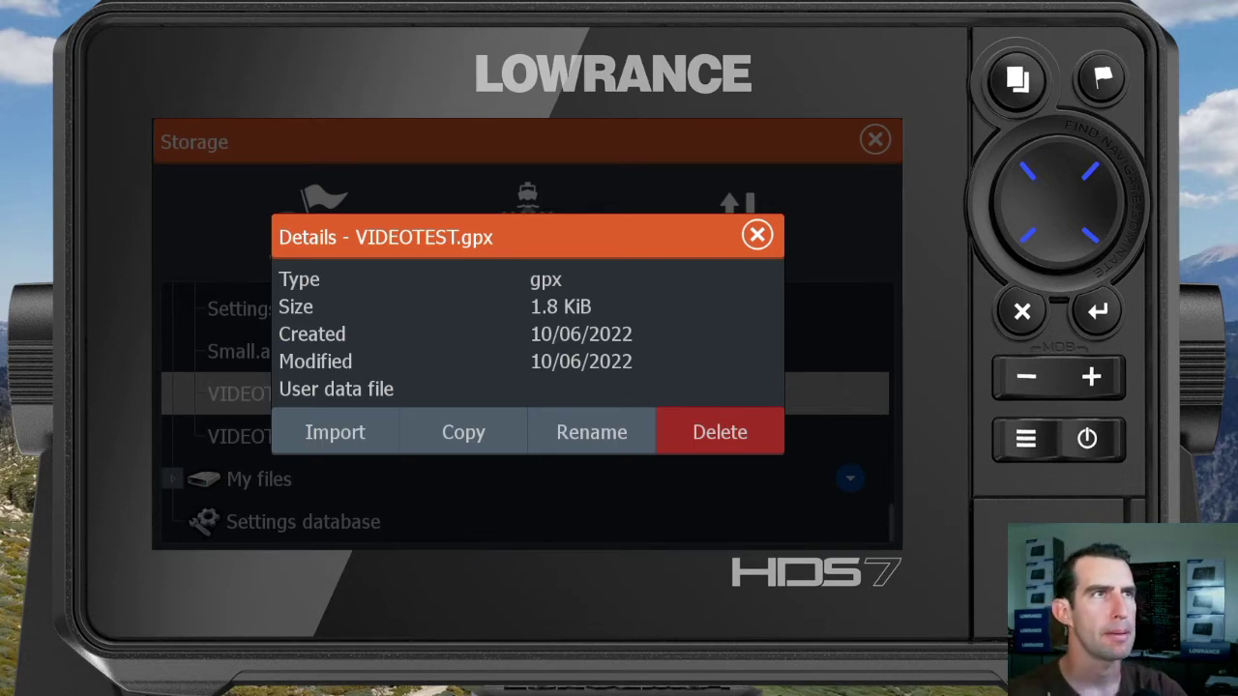
{"action": "key", "text": "Escape"}
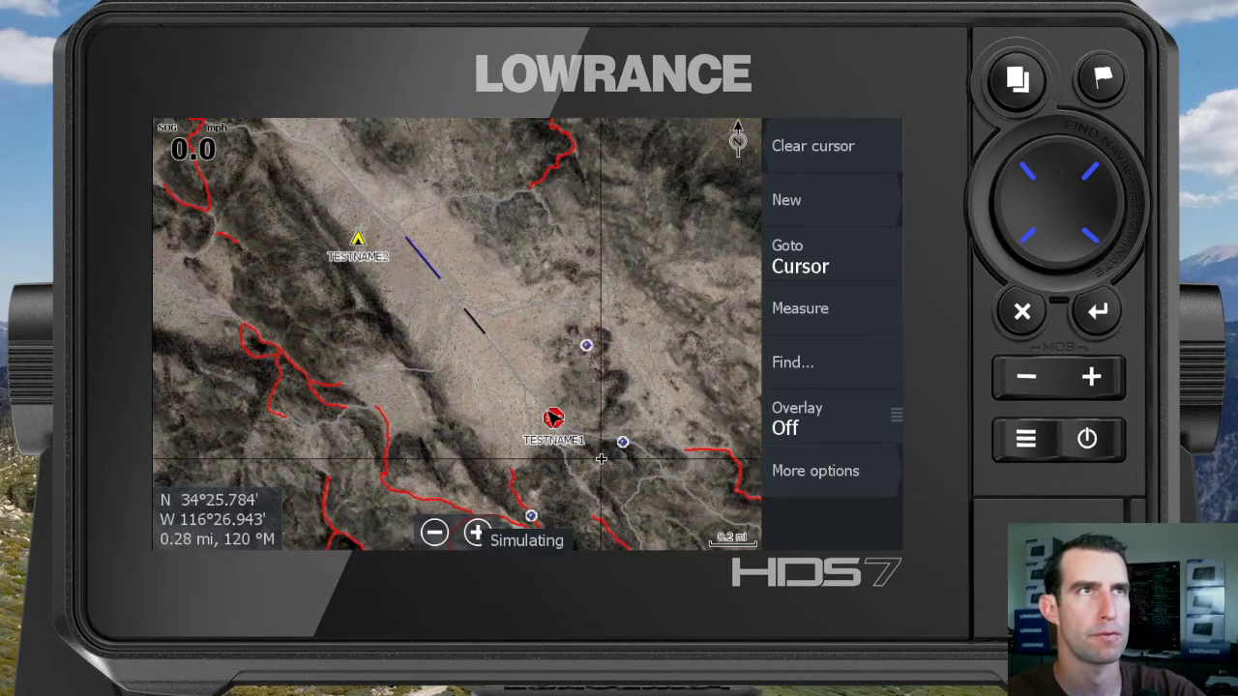
Step: Clear the data imported from the GPX file by deleting all stored waypoints, routes, trails and trips, and return to the chart
{"action": "left_click", "coordinate": [1016, 81]}
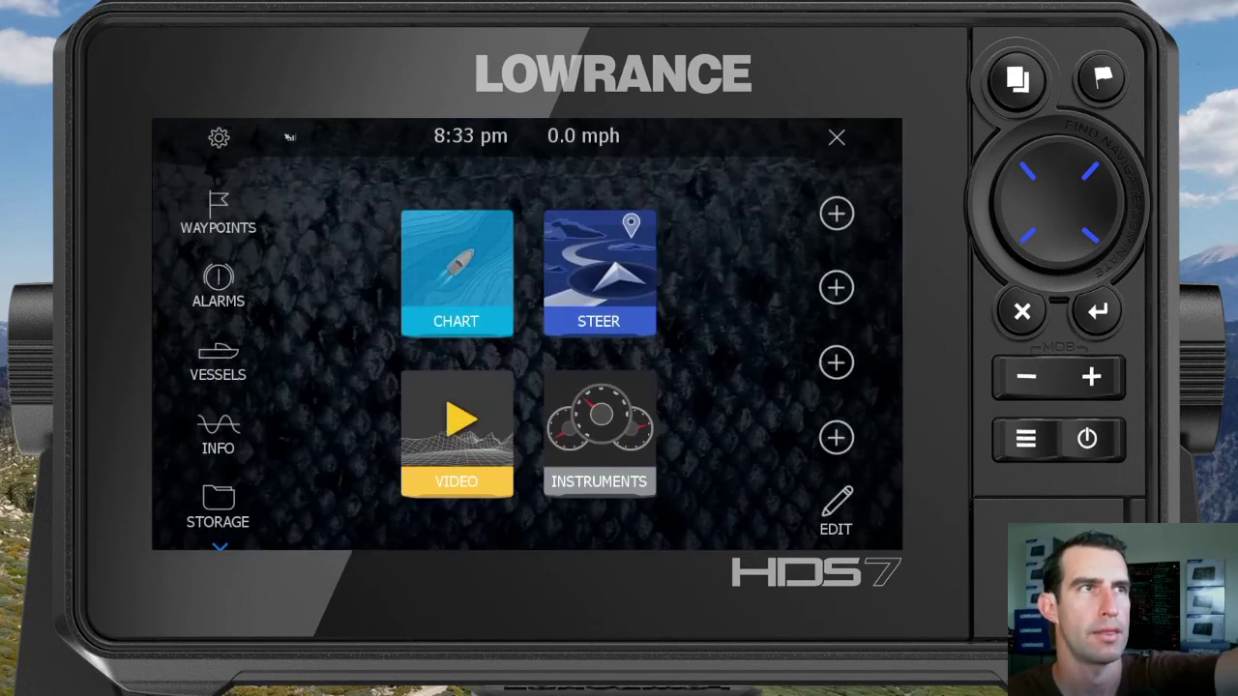
{"action": "left_click", "coordinate": [218, 508]}
{"action": "left_click", "coordinate": [313, 227]}
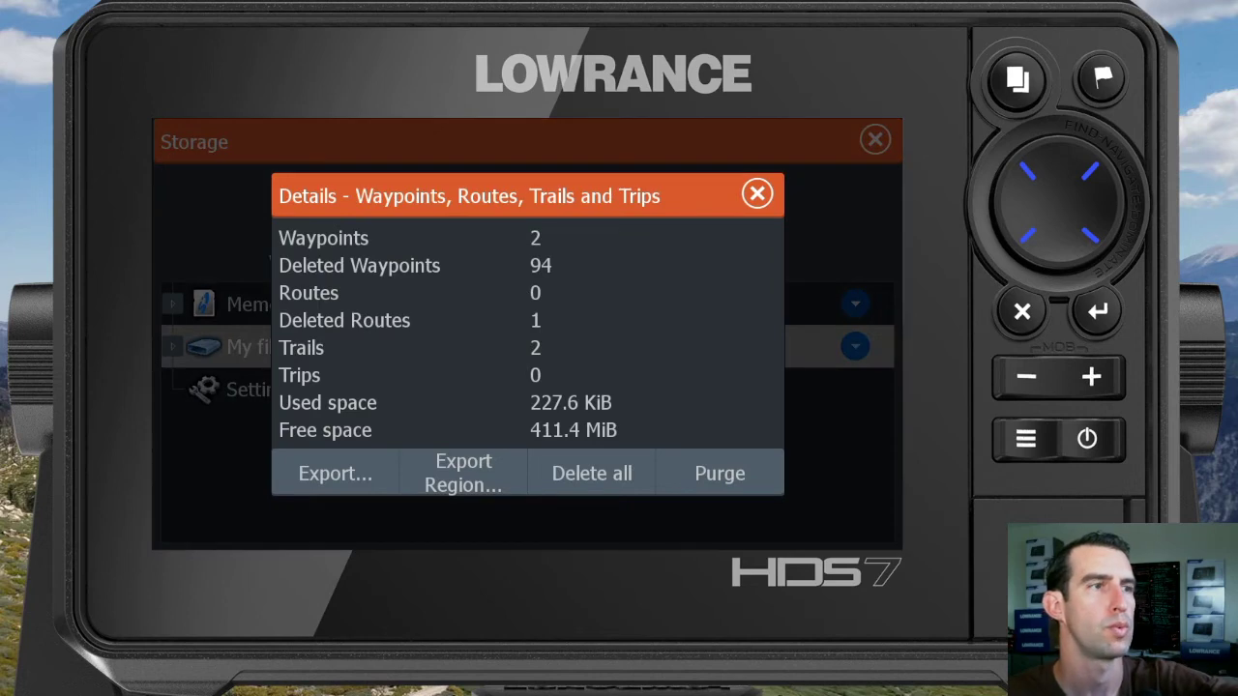
{"action": "left_click", "coordinate": [591, 473]}
{"action": "left_click", "coordinate": [348, 421]}
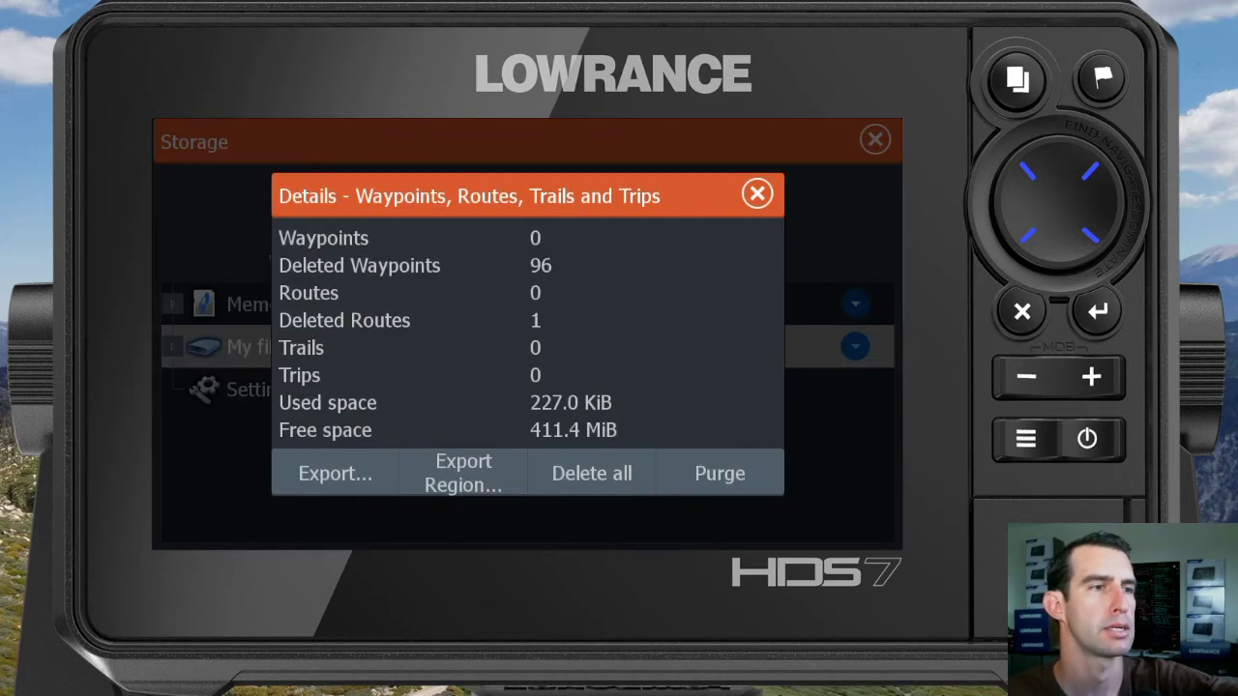
{"action": "left_click", "coordinate": [757, 193]}
{"action": "left_click", "coordinate": [874, 139]}
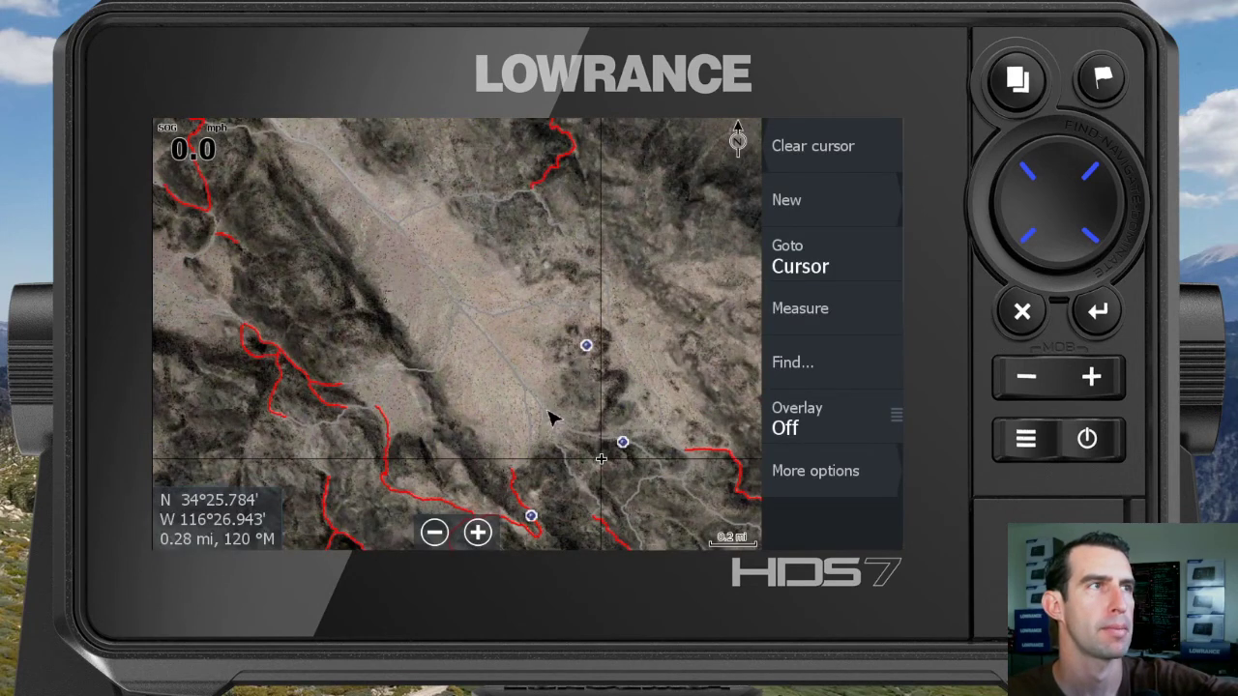
Step: Import the user data file VIDEOTEST.usr from the top memory card and return to the chart
{"action": "key", "text": "Home"}
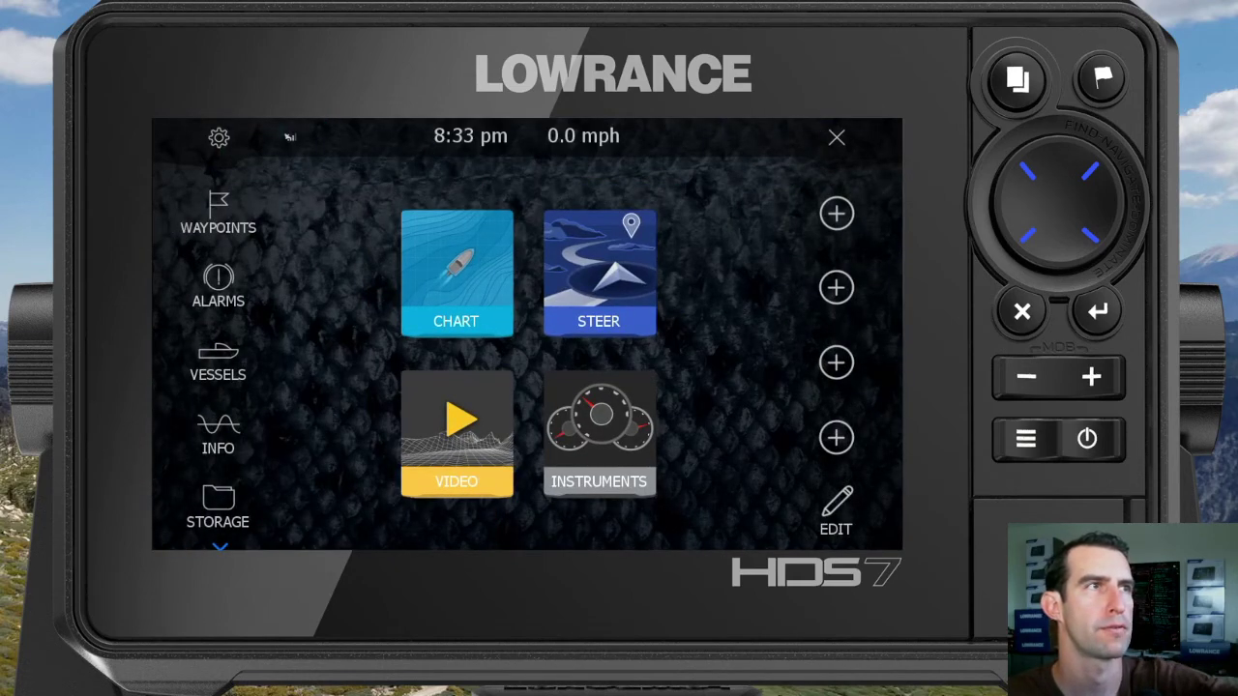
{"action": "left_click", "coordinate": [218, 506]}
{"action": "left_click", "coordinate": [172, 304]}
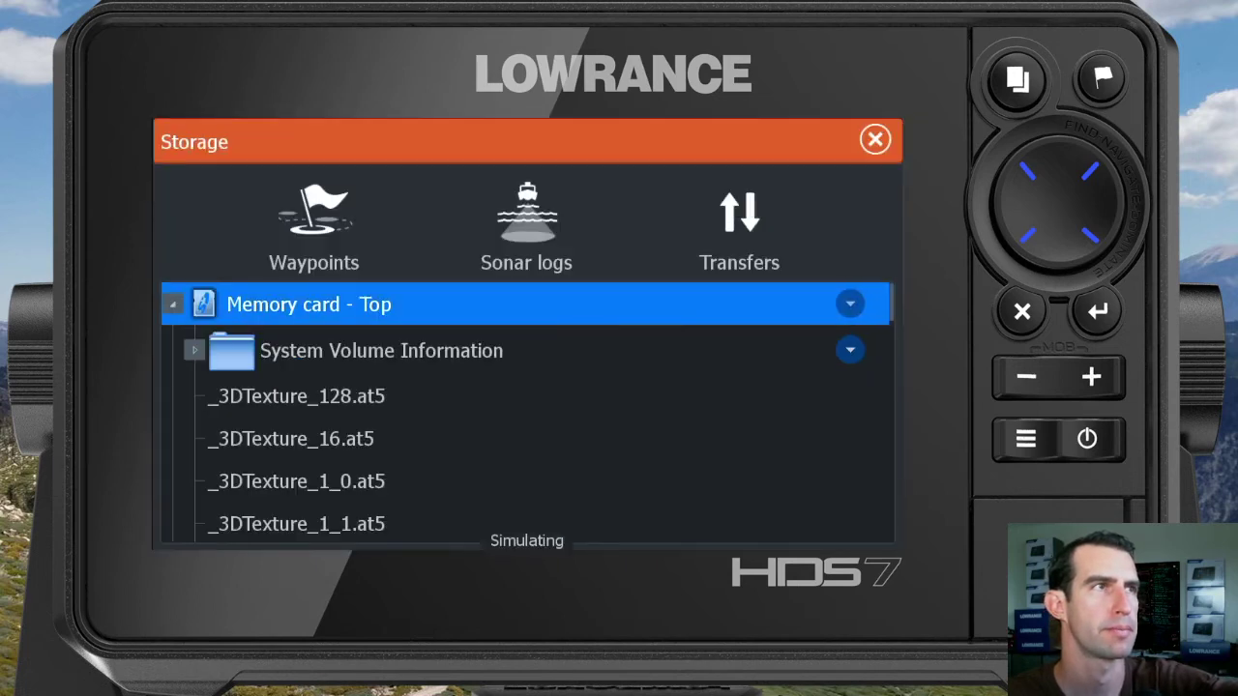
{"action": "scroll", "coordinate": [527, 411], "scroll_direction": "down", "scroll_amount": 15}
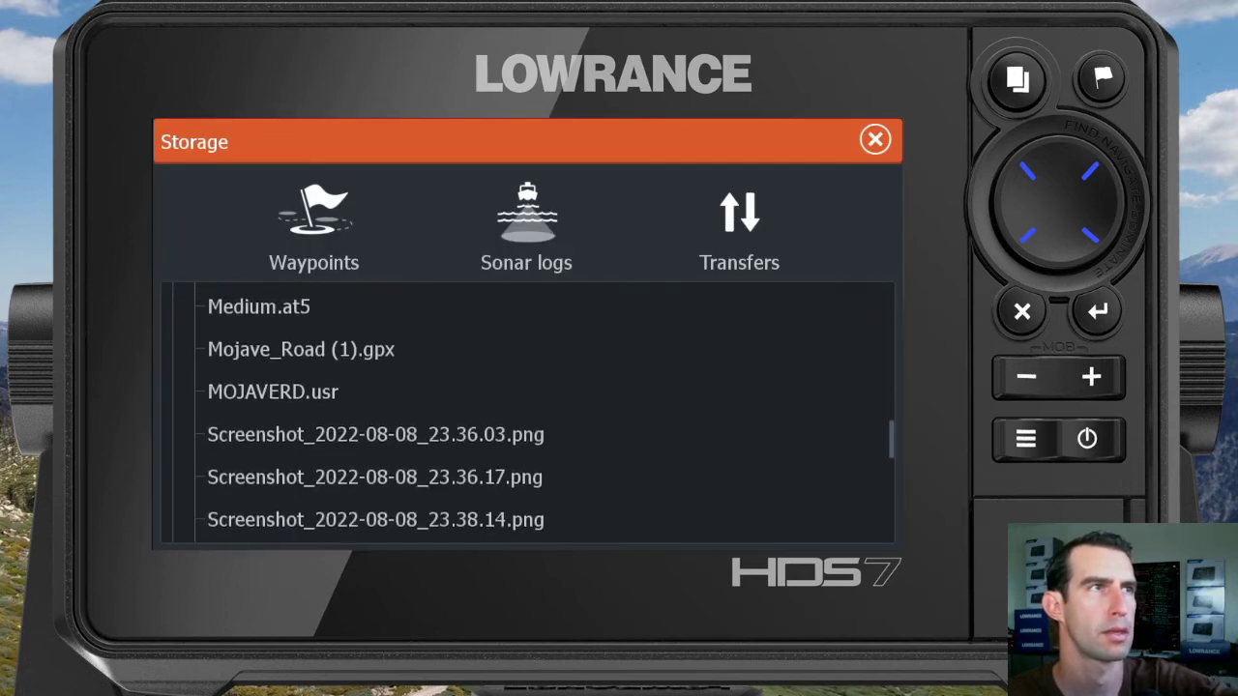
{"action": "scroll", "coordinate": [528, 411], "scroll_direction": "down", "scroll_amount": 5}
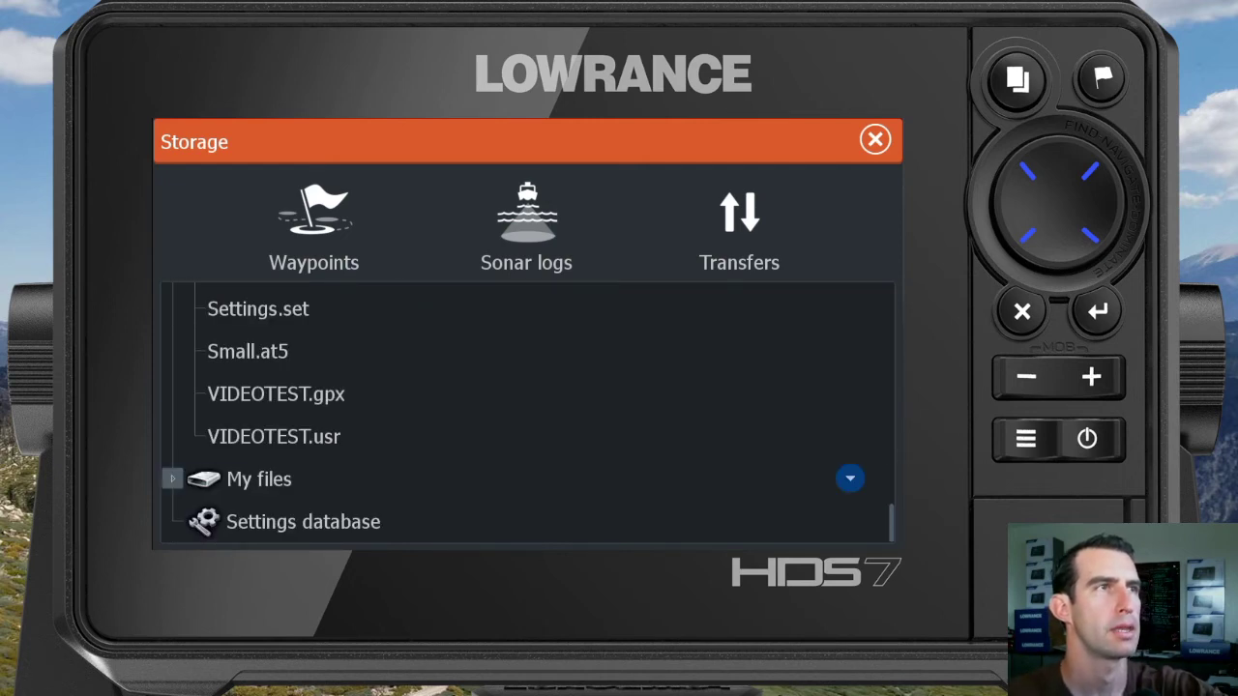
{"action": "left_click", "coordinate": [274, 436]}
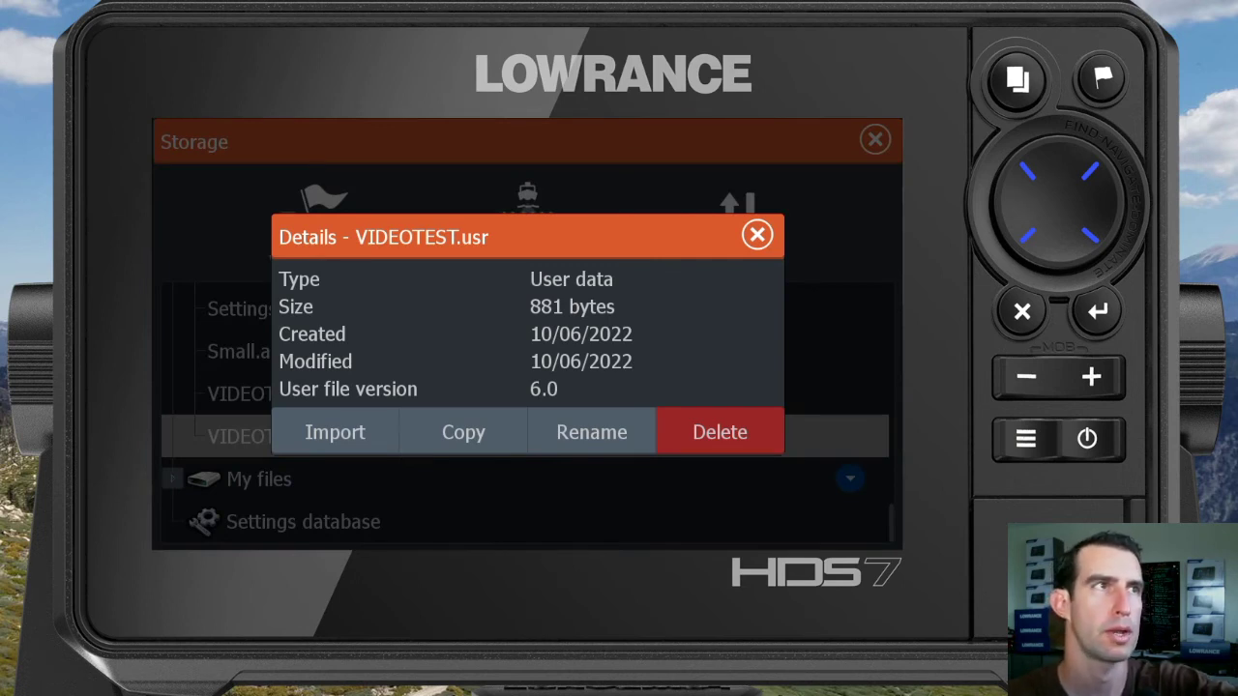
{"action": "left_click", "coordinate": [335, 431]}
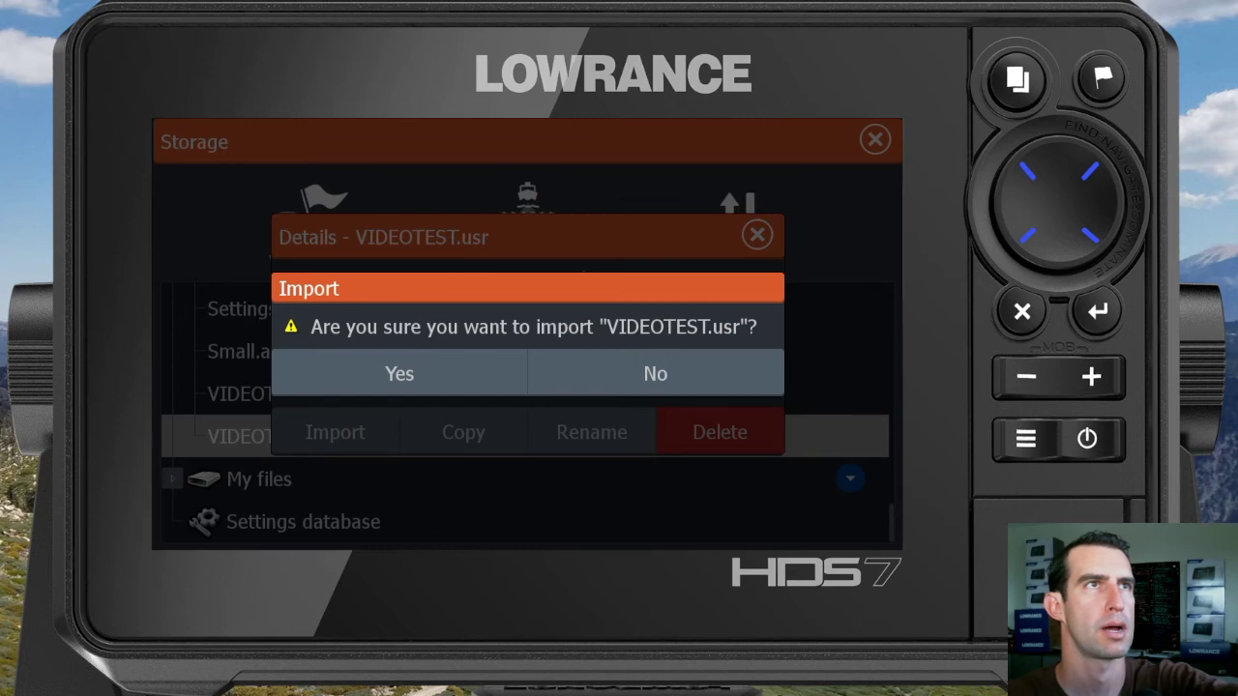
{"action": "key", "text": "Return"}
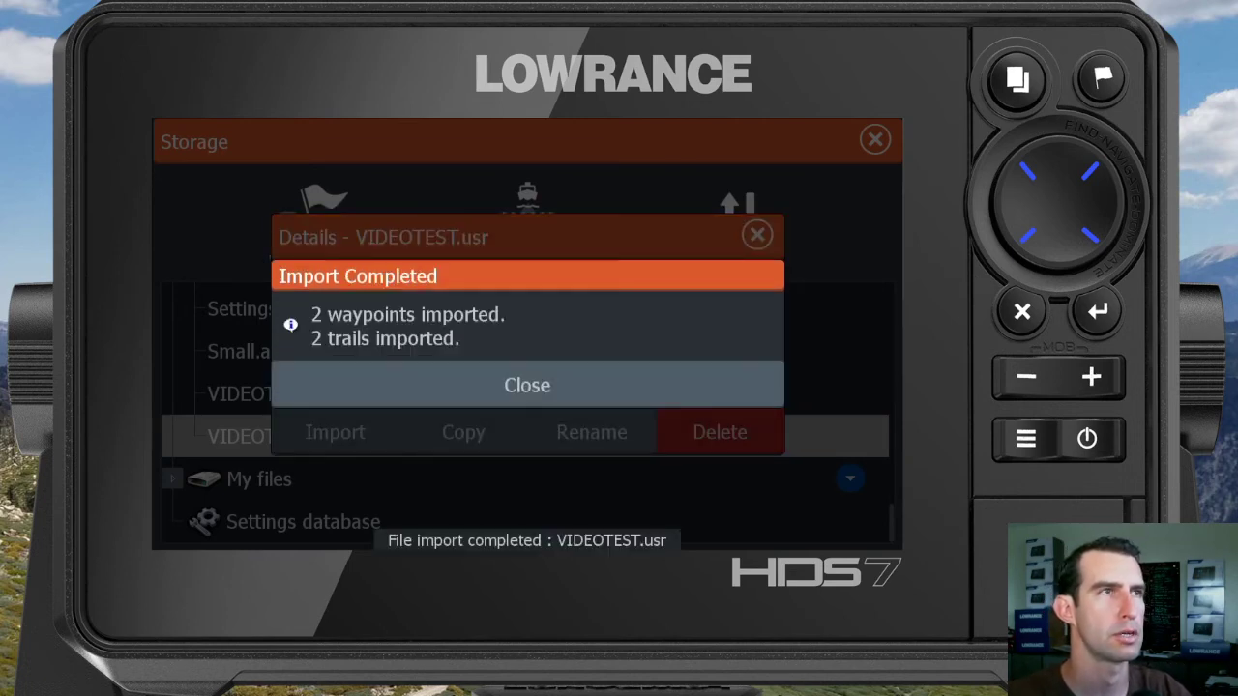
{"action": "key", "text": "Return"}
{"action": "key", "text": "Escape"}
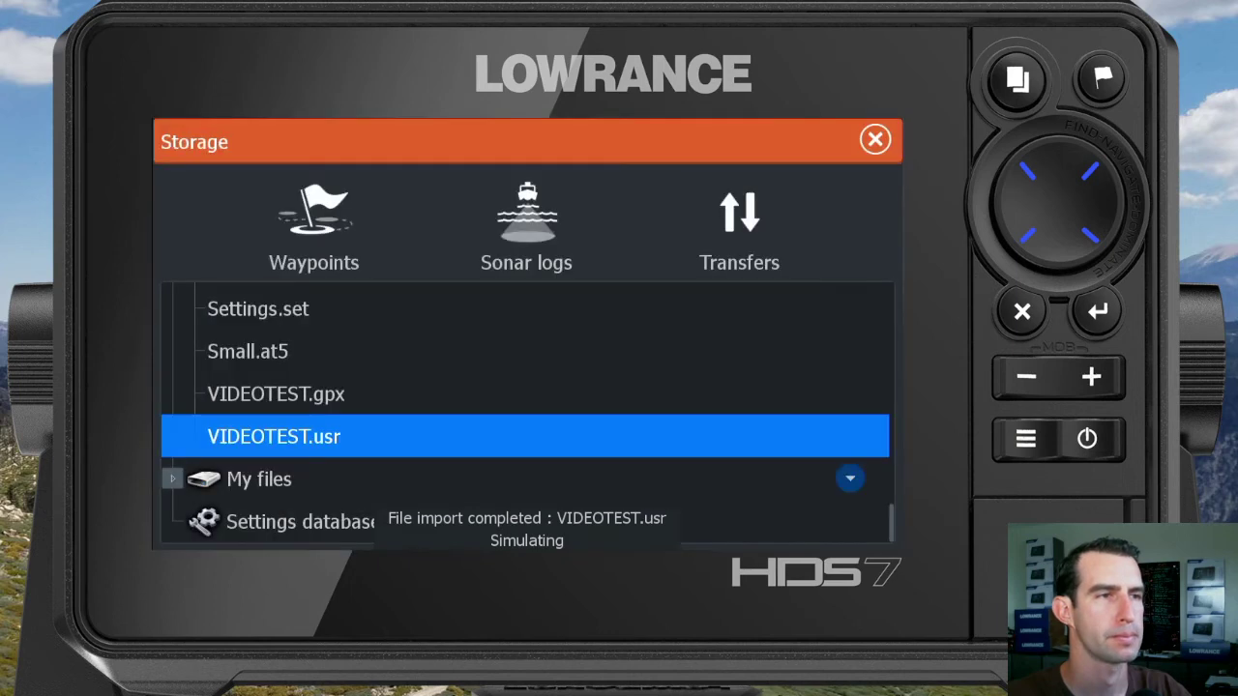
{"action": "key", "text": "Escape"}
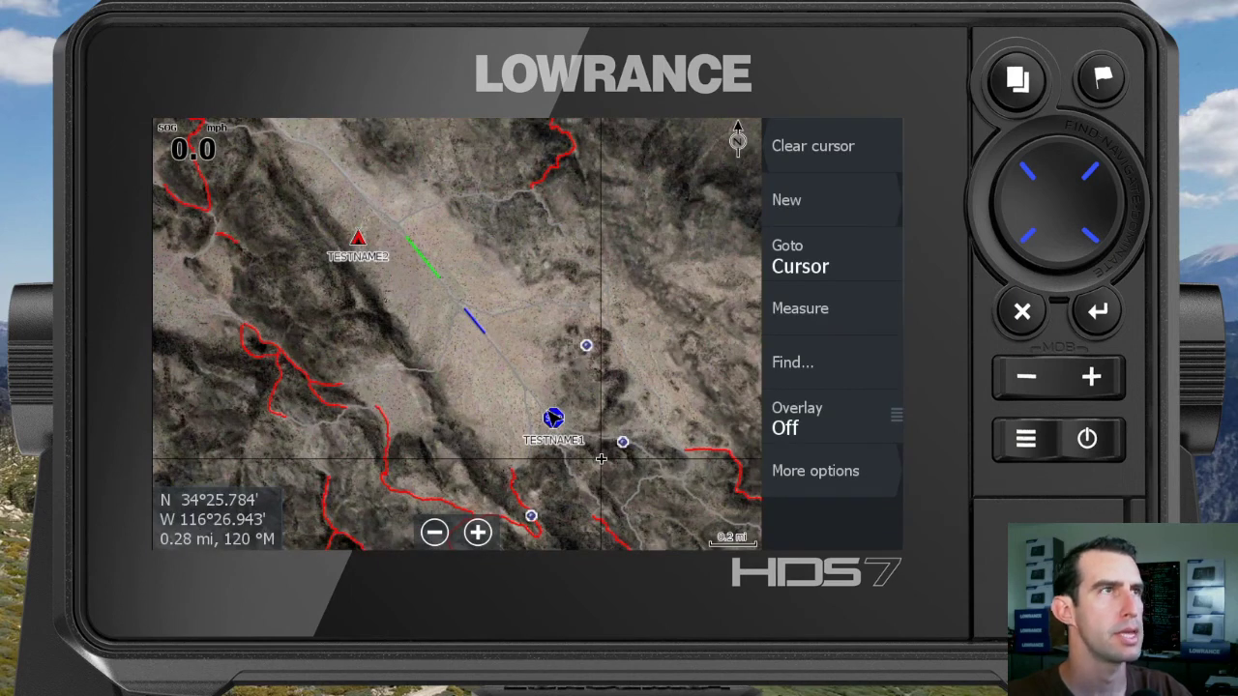